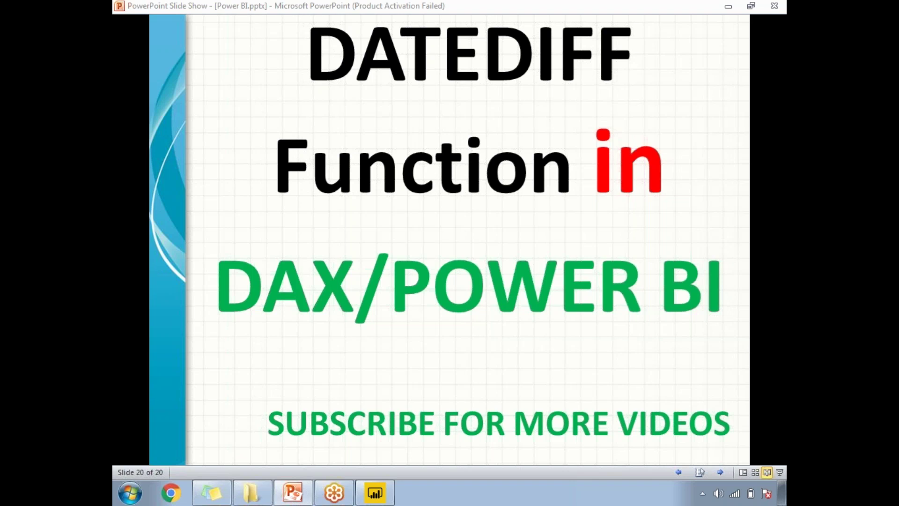
Step: Connect Power BI Desktop to SQL Server .\sql2012, database Sample
{"action": "left_click", "coordinate": [375, 492]}
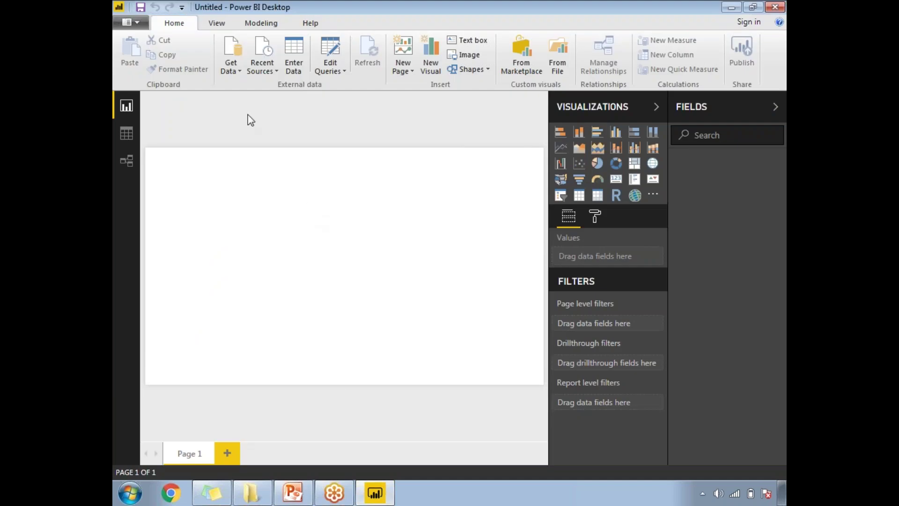
{"action": "left_click", "coordinate": [230, 73]}
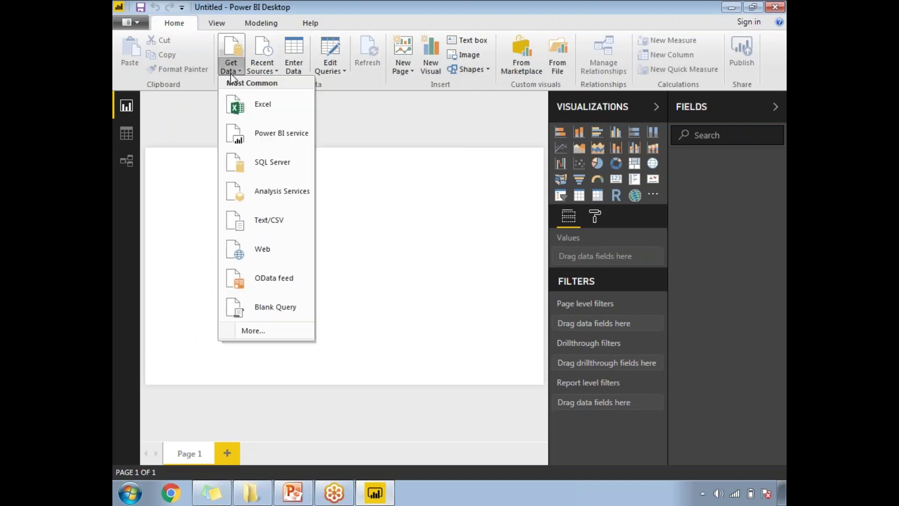
{"action": "left_click", "coordinate": [269, 167]}
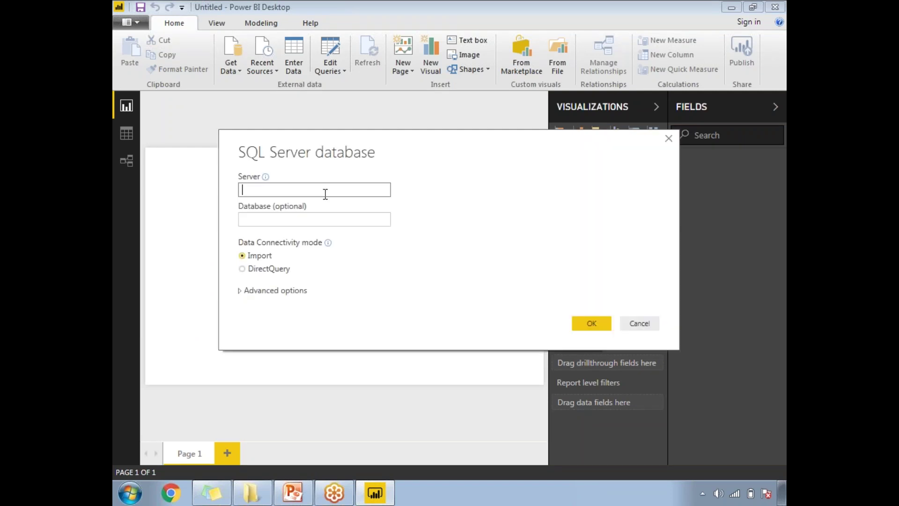
{"action": "type", "text": ".\\sql2012"}
{"action": "key", "text": "Tab"}
{"action": "type", "text": "Sample"}
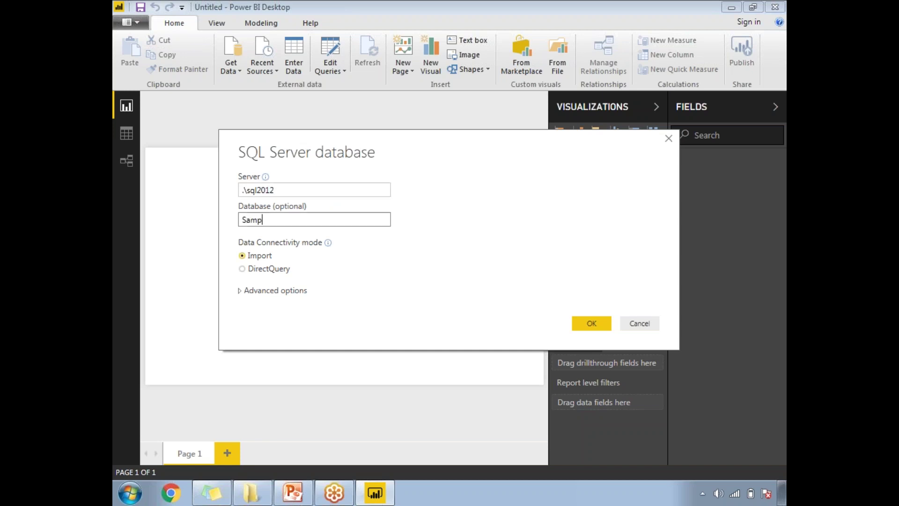
{"action": "left_click", "coordinate": [592, 323]}
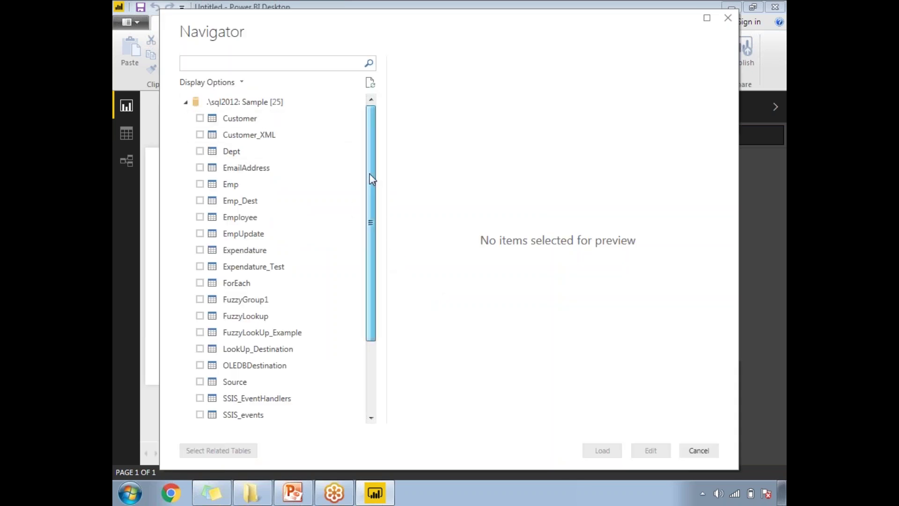
Step: Select the Emp table in the Navigator and load it
{"action": "left_click", "coordinate": [200, 184]}
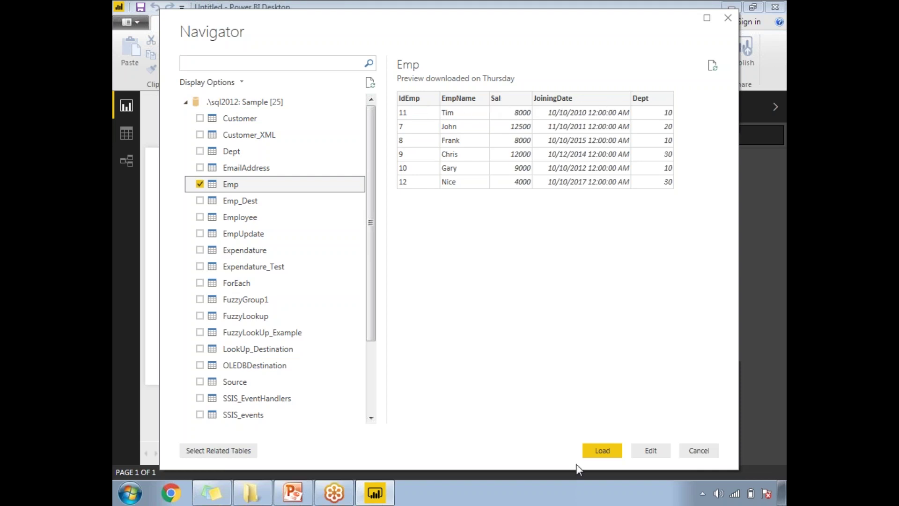
{"action": "left_click", "coordinate": [599, 453]}
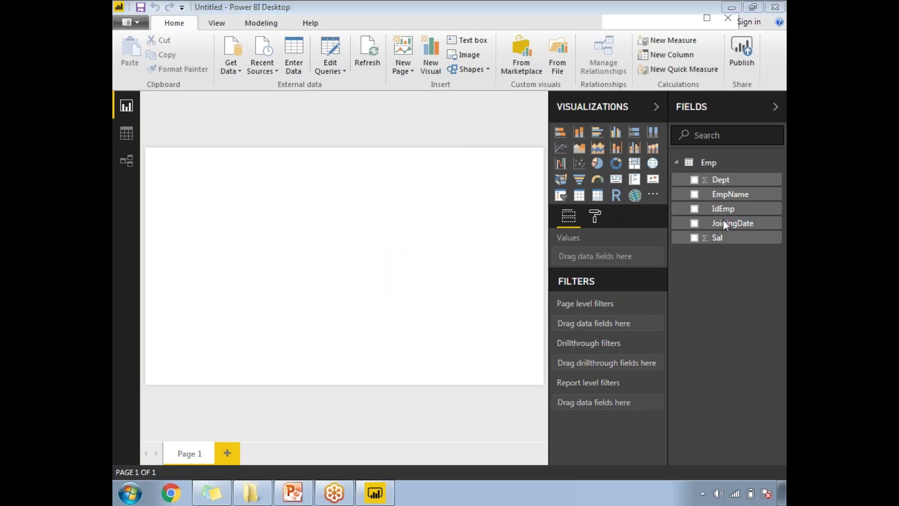
Step: Collapse the Visualizations pane and show the Emp table in Data view with a new column
{"action": "left_click", "coordinate": [656, 106]}
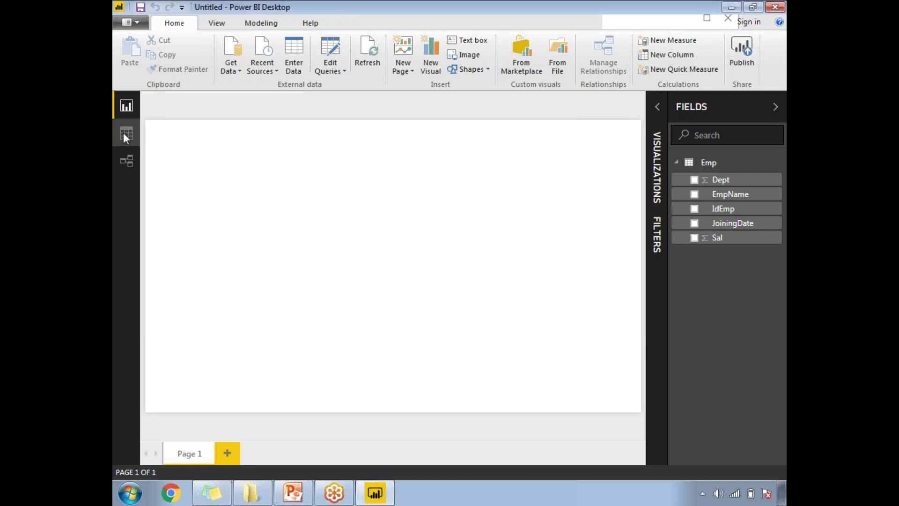
{"action": "left_click", "coordinate": [675, 164]}
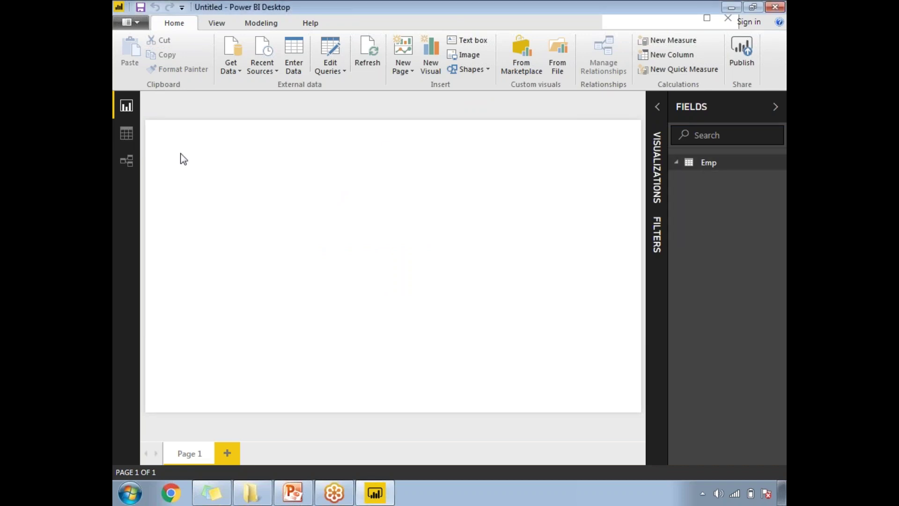
{"action": "left_click", "coordinate": [128, 134]}
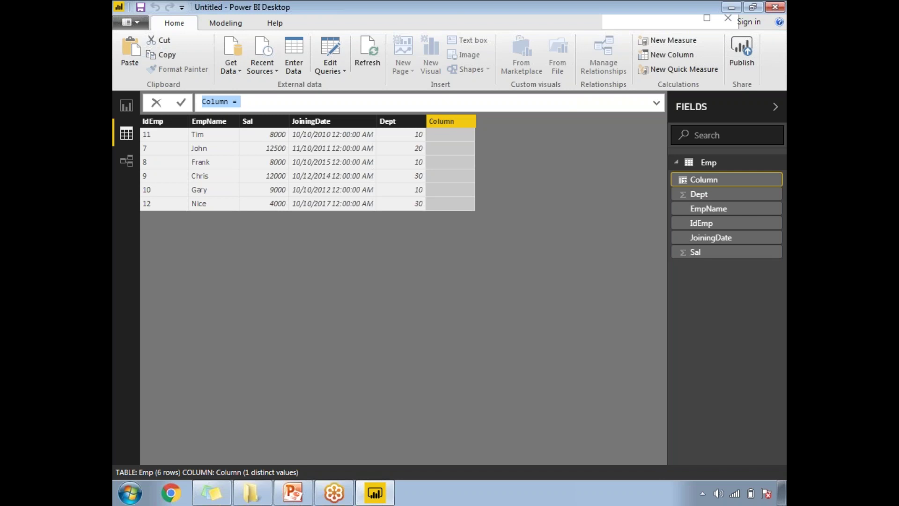
Step: Rename the new column to Exp and begin its formula with DATEDIFF
{"action": "left_click_drag", "start_coordinate": [202, 102], "coordinate": [229, 101]}
{"action": "type", "text": "Exp"}
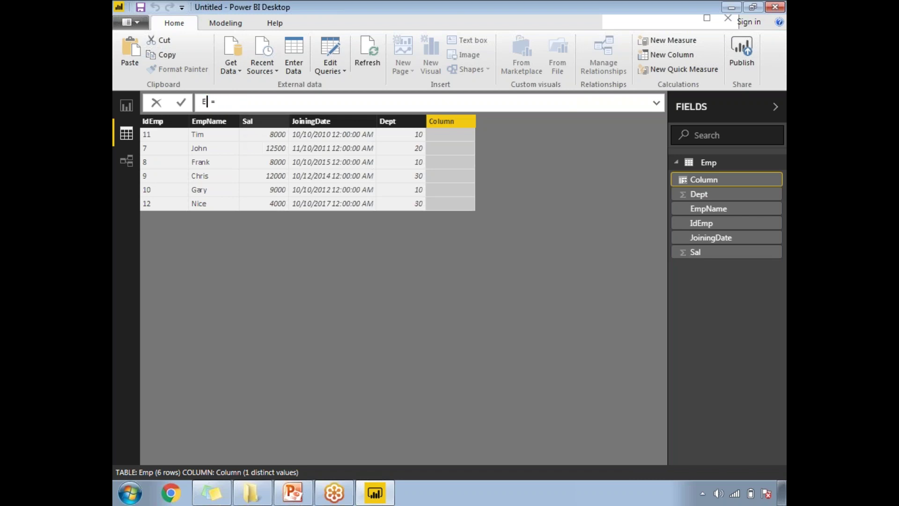
{"action": "type", "text": "e"}
{"action": "key", "text": "BackSpace"}
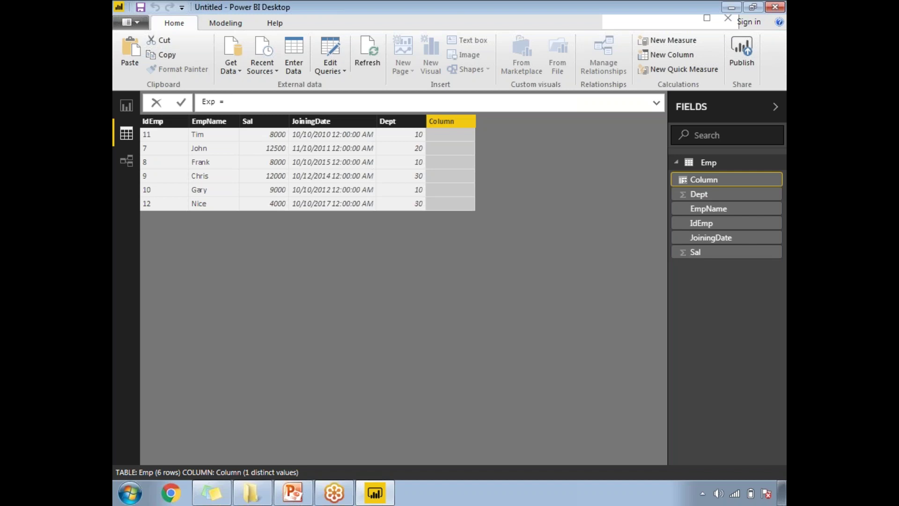
{"action": "type", "text": "DATEDIFF"}
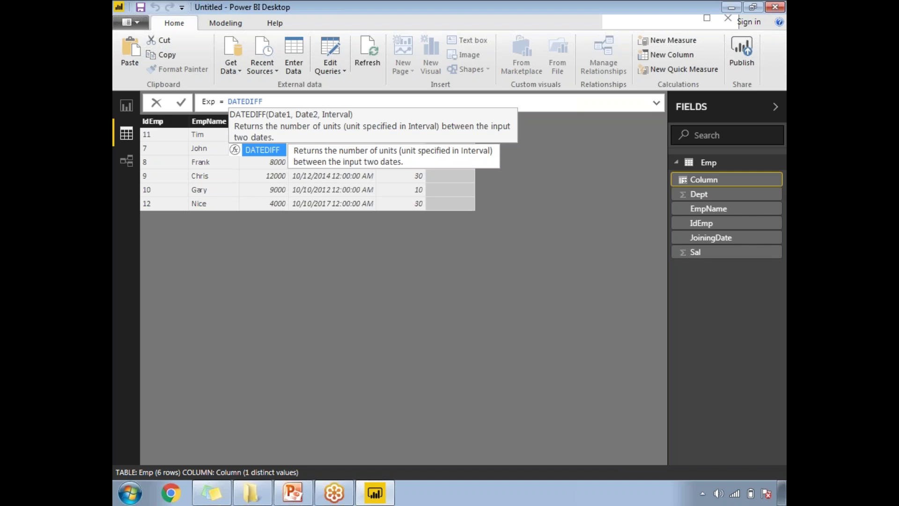
Step: Complete the formula as DATEDIFF(Emp[JoiningDate],TODAY(),YEAR) and commit it
{"action": "type", "text": "("}
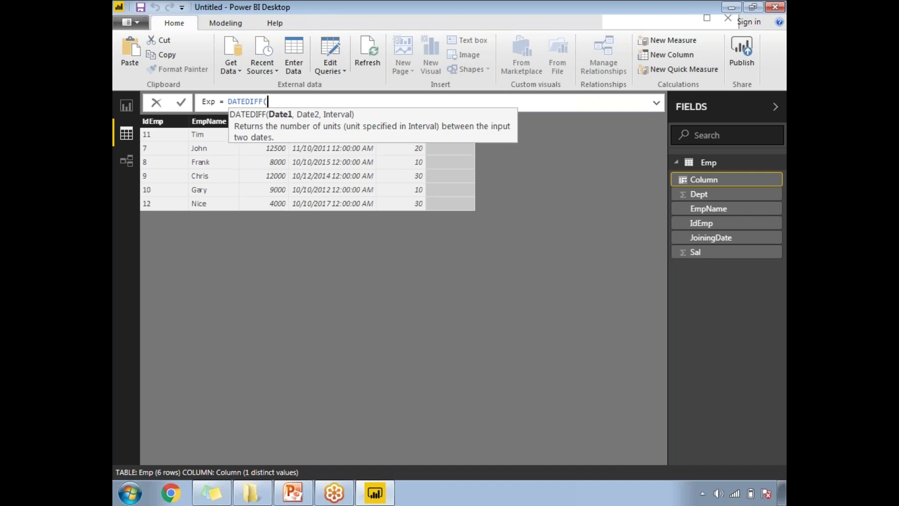
{"action": "type", "text": "Joi"}
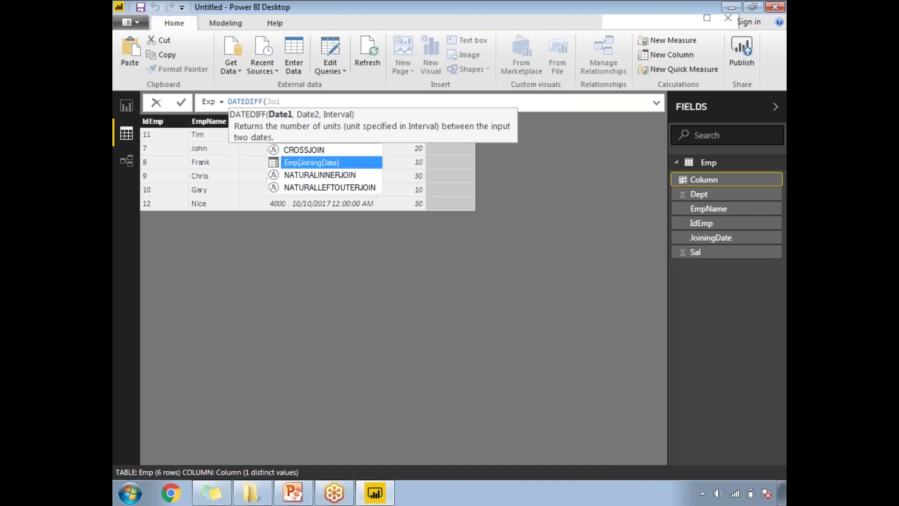
{"action": "double_click", "coordinate": [324, 162]}
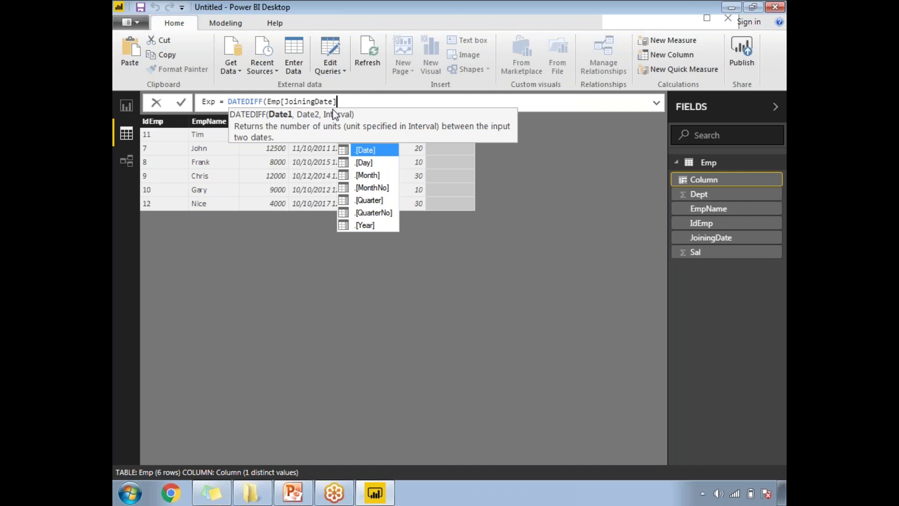
{"action": "type", "text": ","}
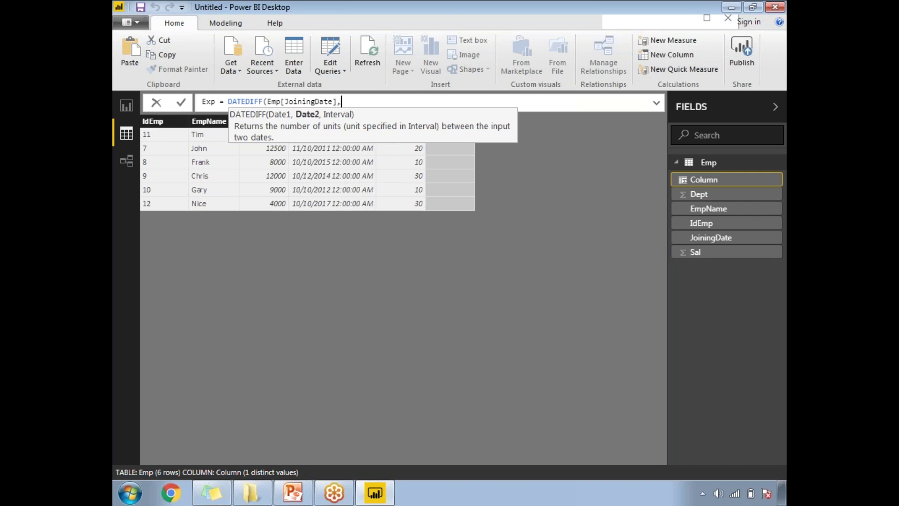
{"action": "type", "text": "TODAY"}
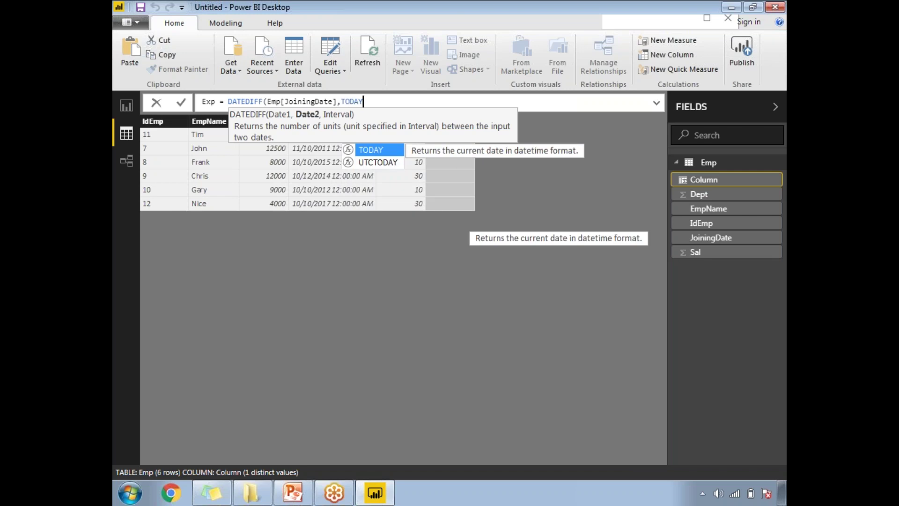
{"action": "type", "text": "()"}
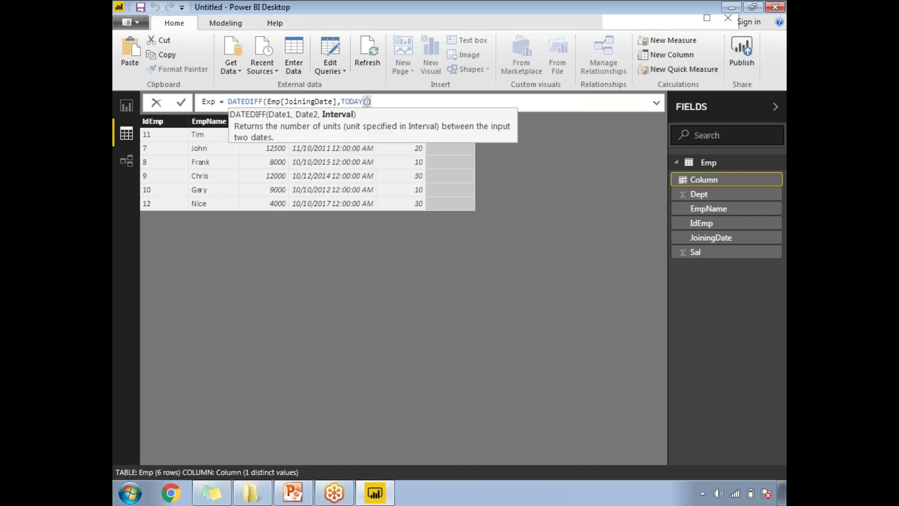
{"action": "type", "text": ","}
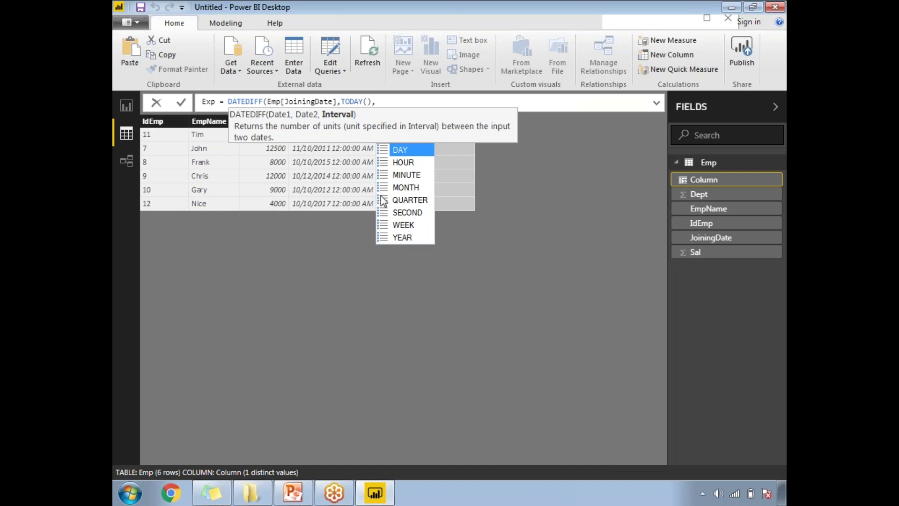
{"action": "double_click", "coordinate": [400, 236]}
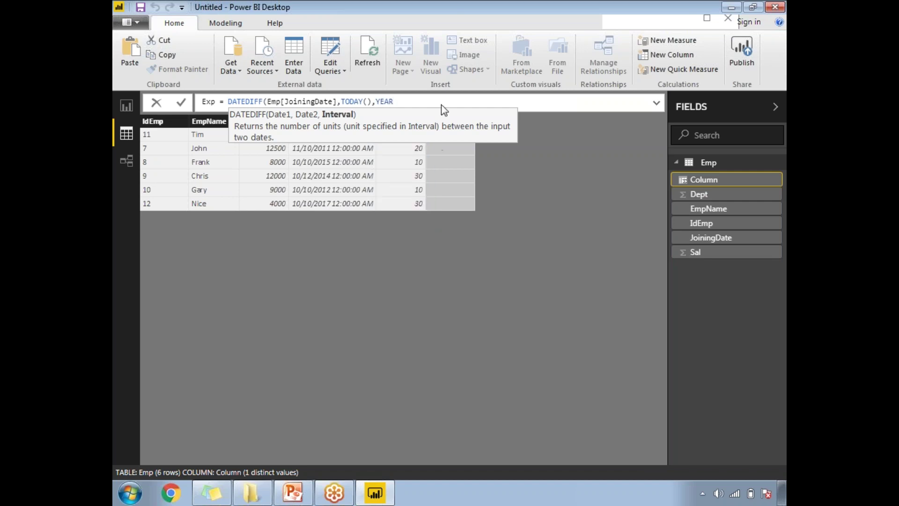
{"action": "type", "text": ")"}
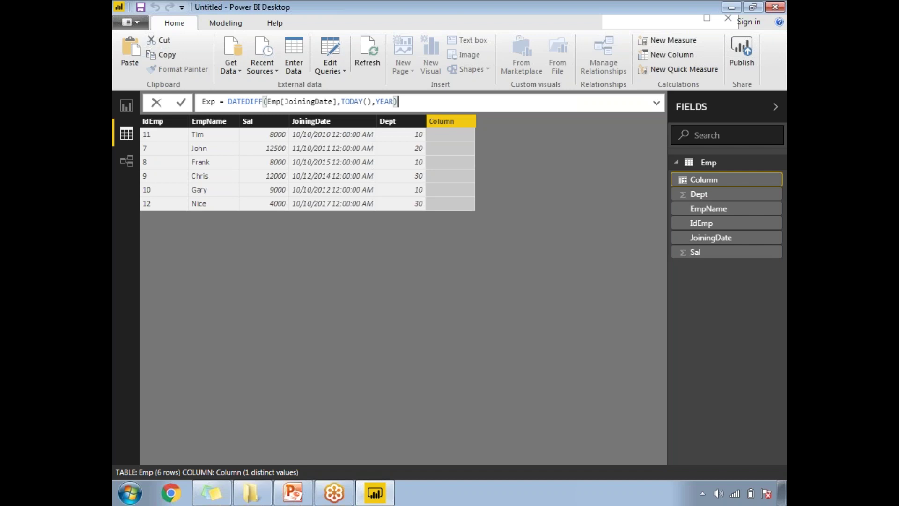
{"action": "key", "text": "Return"}
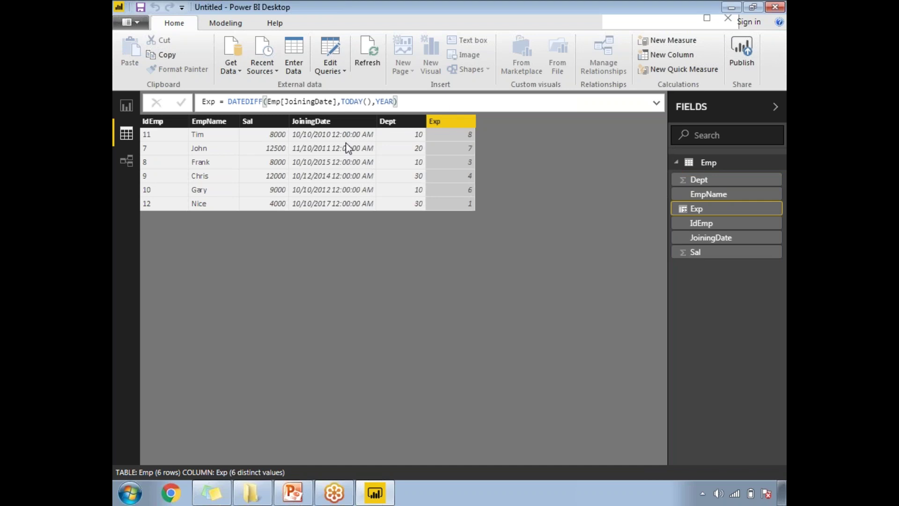
Step: Compare the JoiningDate column with the Exp values 8, 7, 3, 4, 6, 1 and view Exp's formula
{"action": "left_click", "coordinate": [330, 135]}
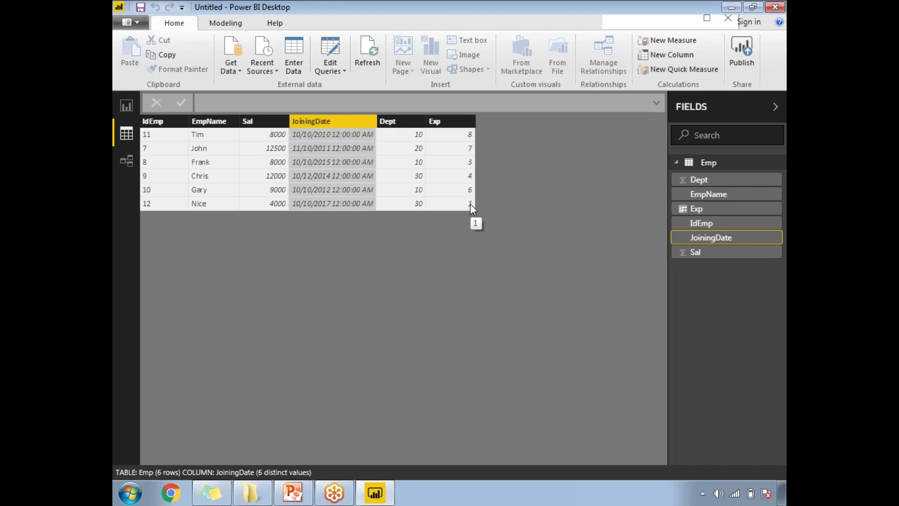
{"action": "left_click", "coordinate": [446, 125]}
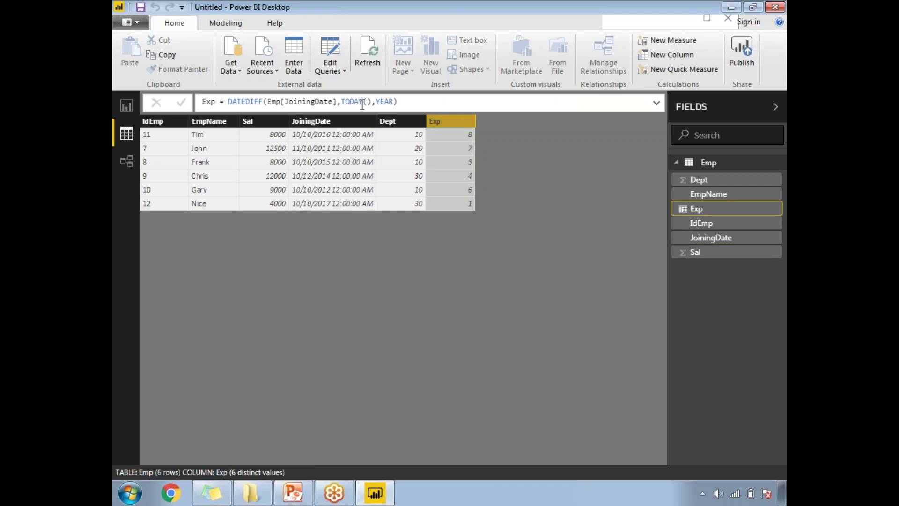
Step: Change the DATEDIFF interval from YEAR to MONTH so Exp shows 88, 75, 28, 40, 64, 4
{"action": "double_click", "coordinate": [386, 102]}
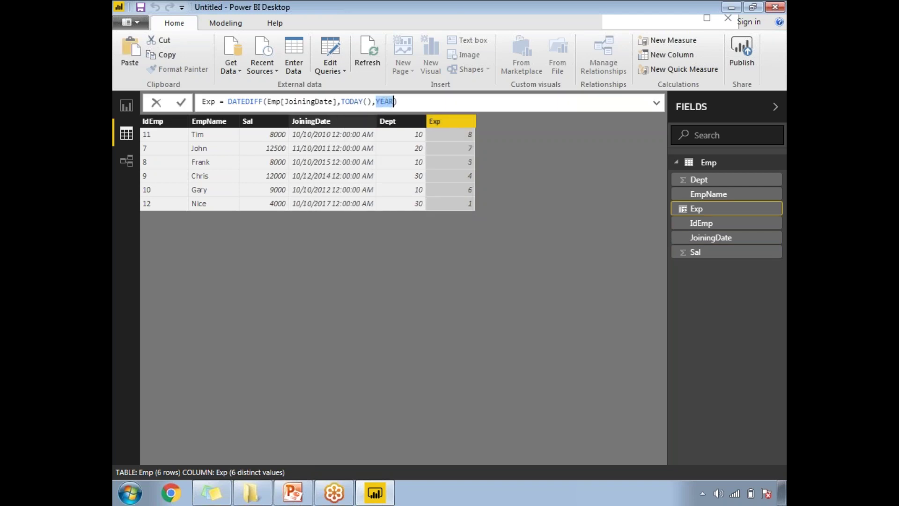
{"action": "type", "text": "MO"}
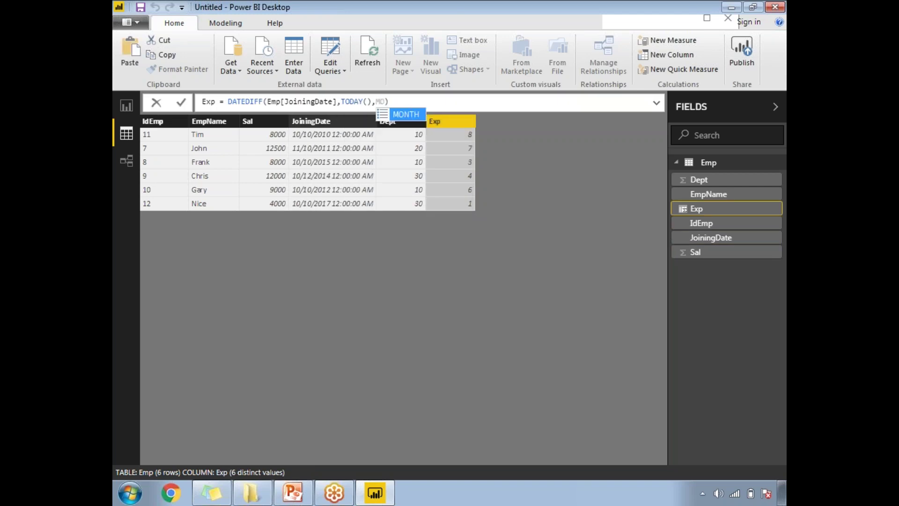
{"action": "type", "text": "NTH"}
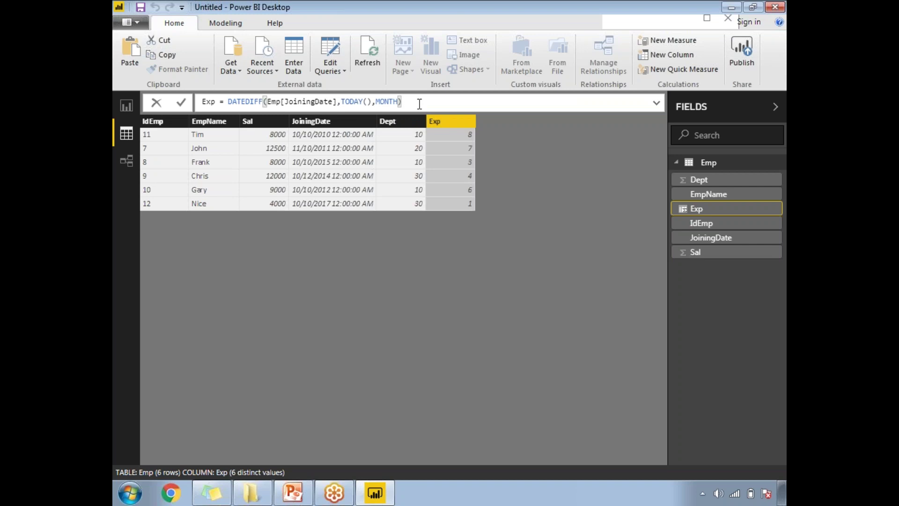
{"action": "key", "text": "Return"}
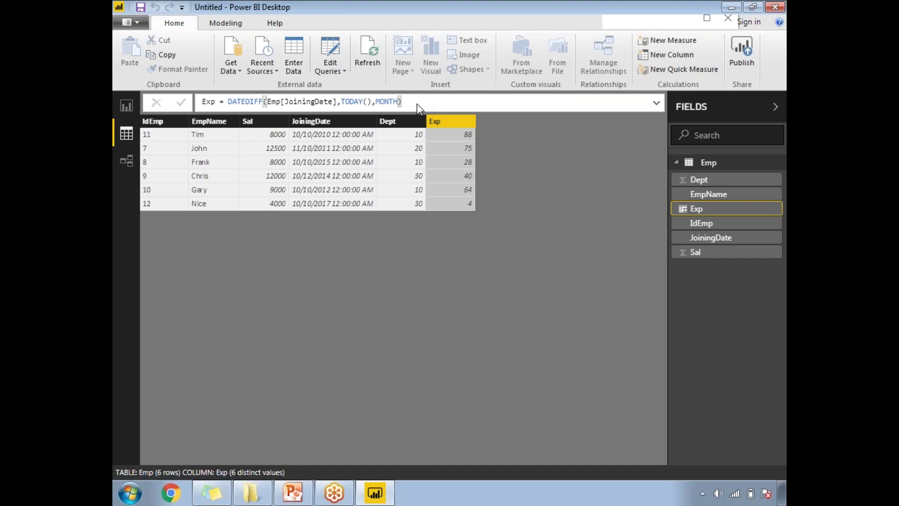
{"action": "left_click", "coordinate": [216, 101]}
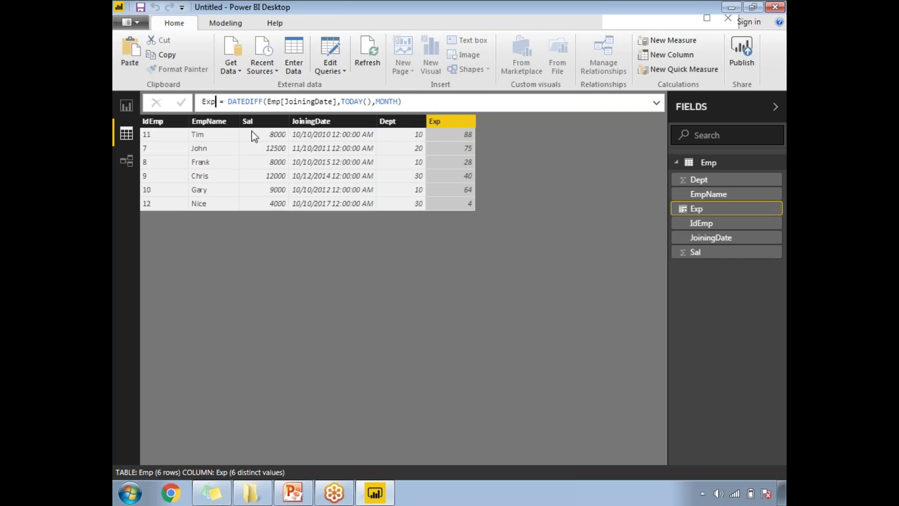
Step: Rename the column to Exp(Months) and switch to the report page
{"action": "type", "text": "(Mo"}
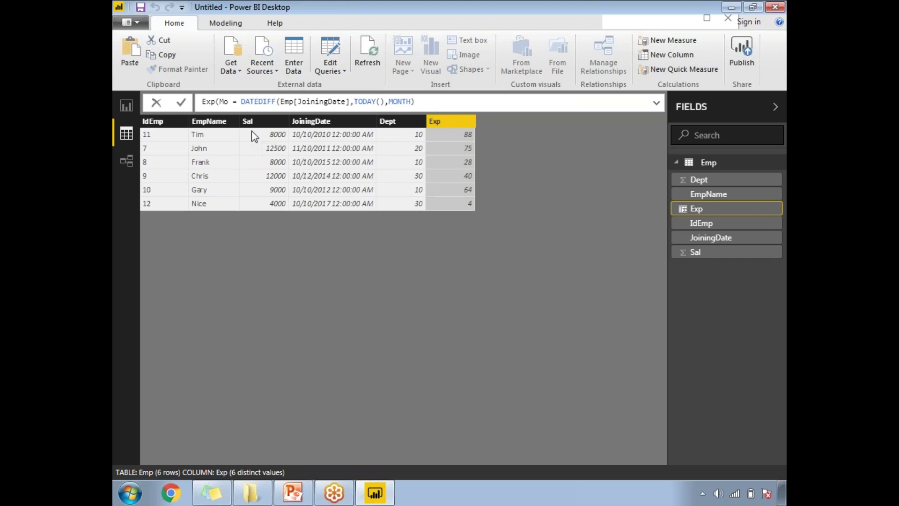
{"action": "type", "text": "nths)"}
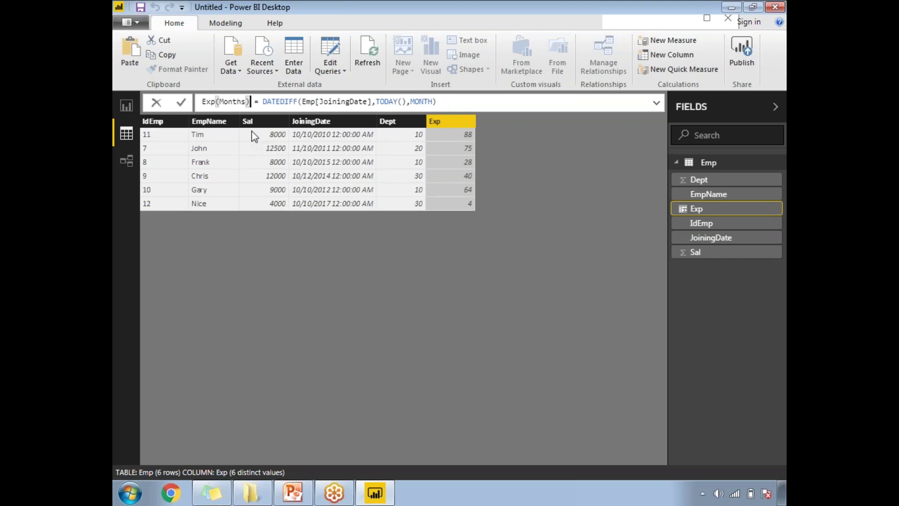
{"action": "key", "text": "Return"}
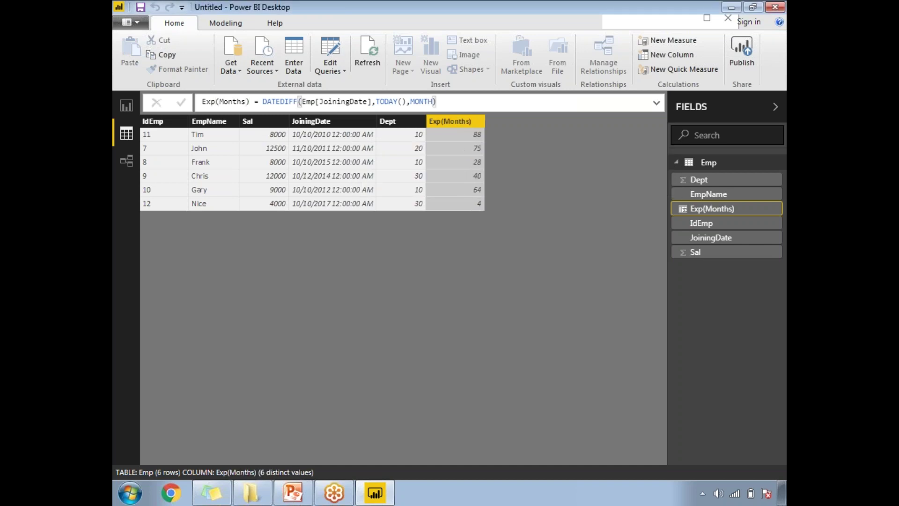
{"action": "left_click", "coordinate": [127, 107]}
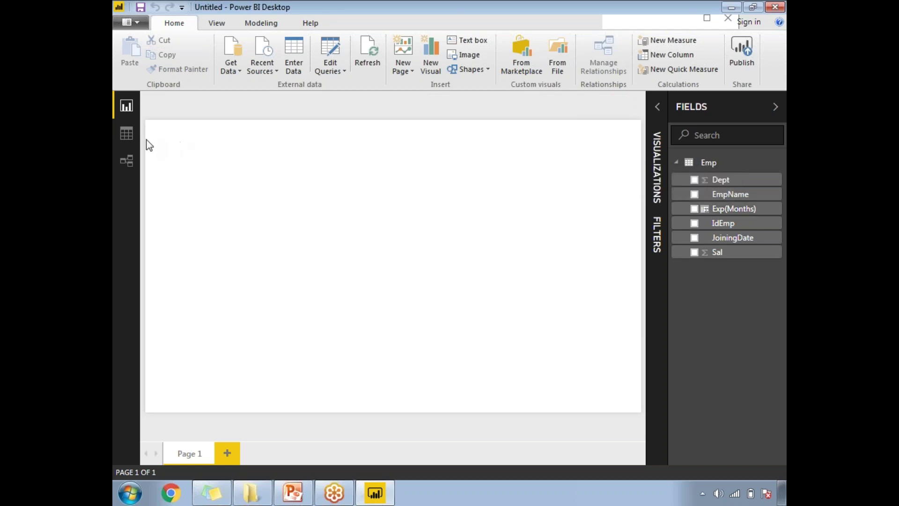
Step: Return to Data view and select the Exp(Months) column to check its month counts
{"action": "left_click", "coordinate": [127, 134]}
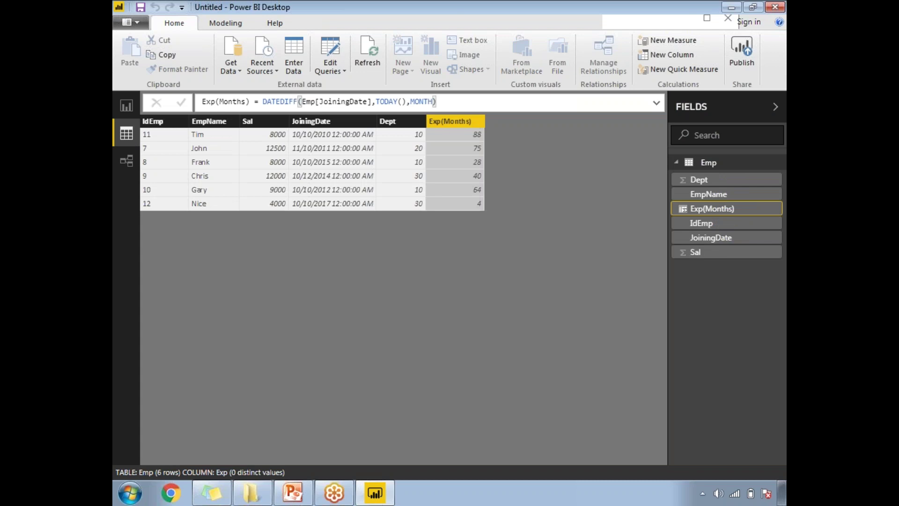
{"action": "left_click", "coordinate": [457, 139]}
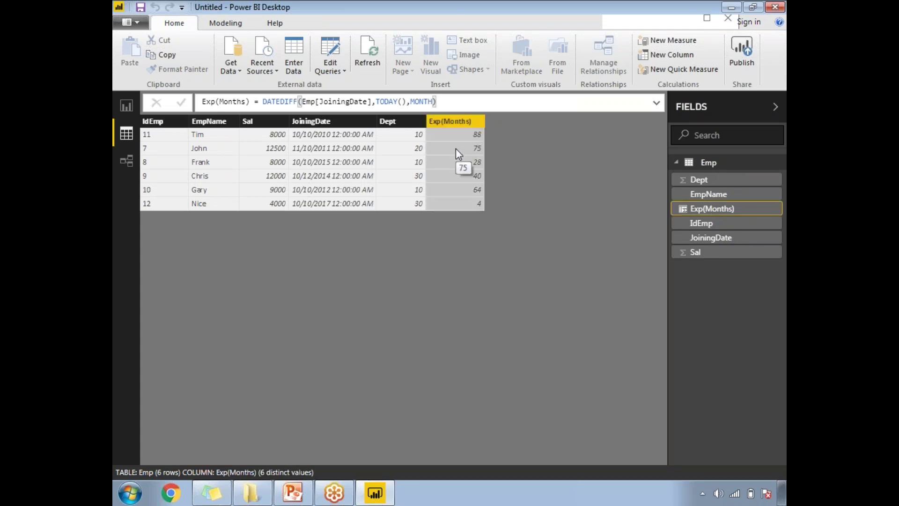